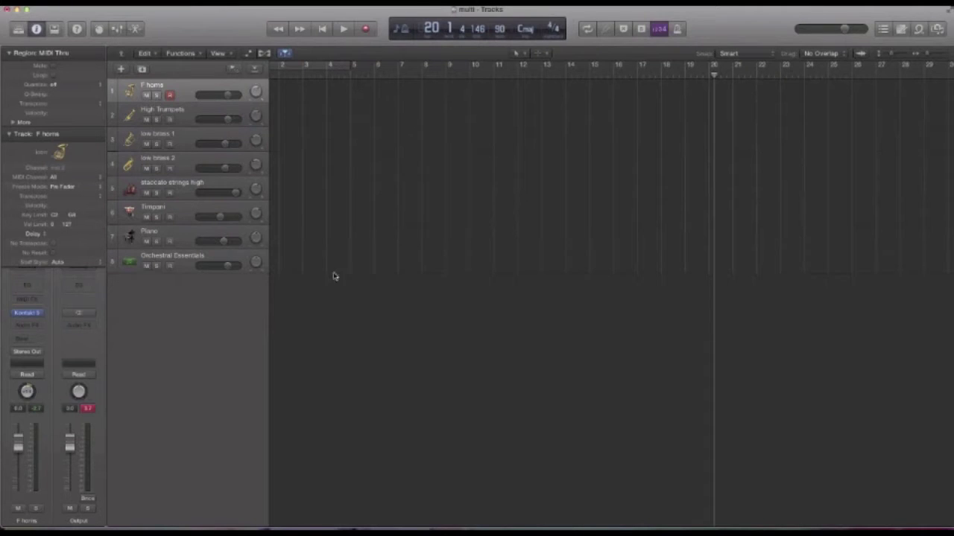
Inspect the Orchestral Essentials instrument plug-in, then close it
left_click(190, 257)
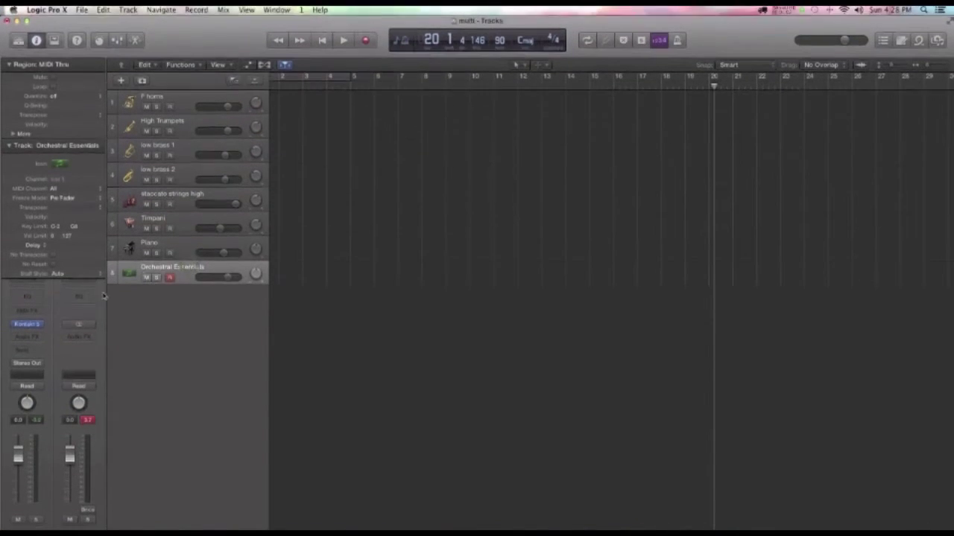
left_click(24, 314)
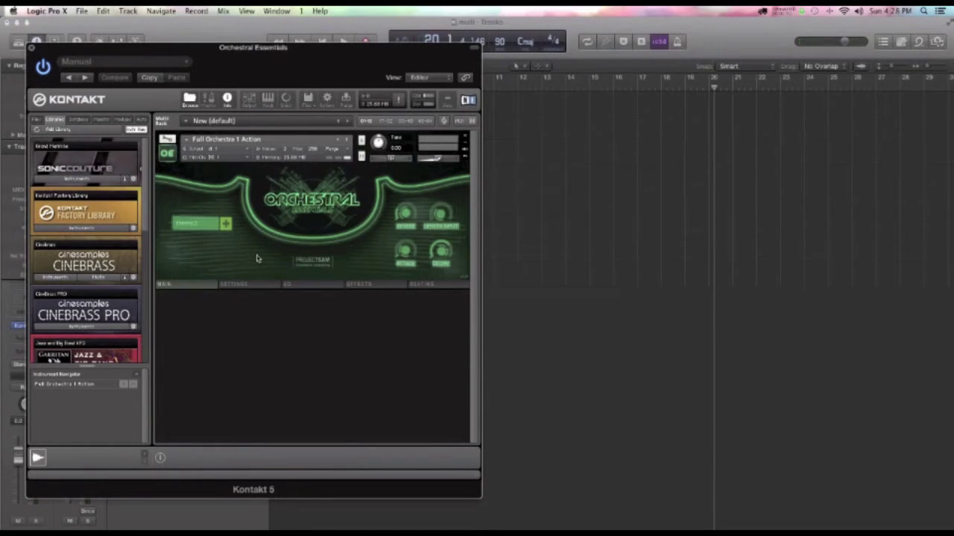
left_click(32, 48)
Select each orchestral track in turn, from Piano up to F horns
left_click(186, 249)
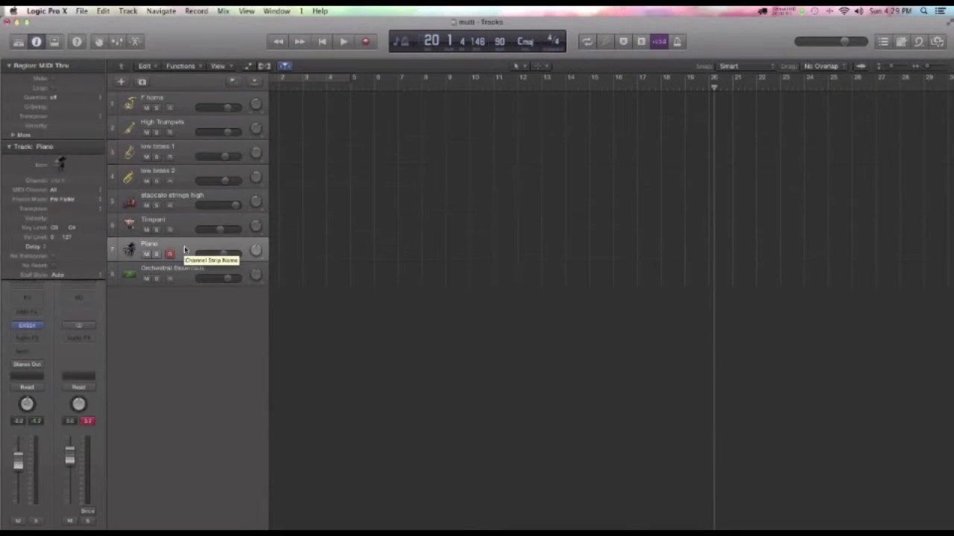
left_click(185, 229)
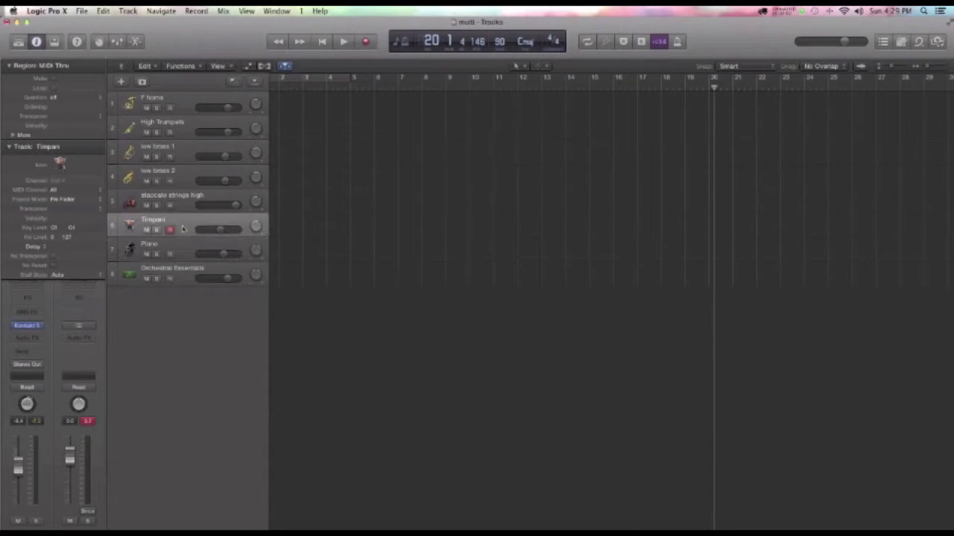
left_click(186, 207)
left_click(186, 177)
left_click(186, 158)
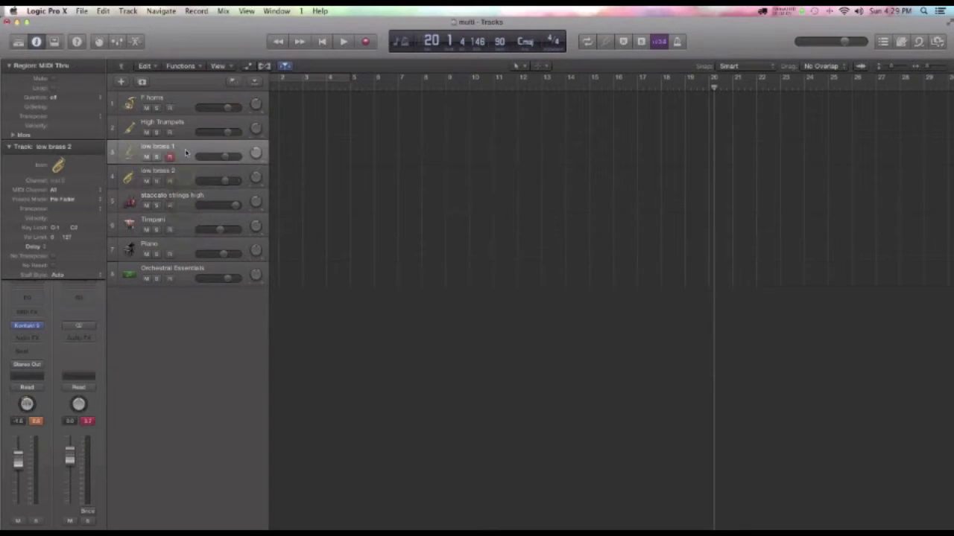
left_click(186, 131)
left_click(179, 110)
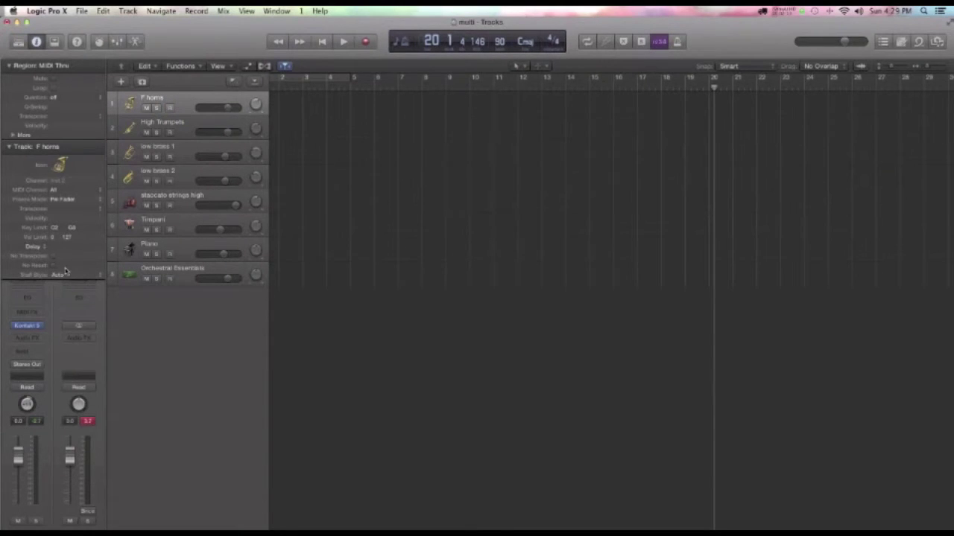
Browse the F horns instrument plug-in settings, then close the window
left_click(22, 325)
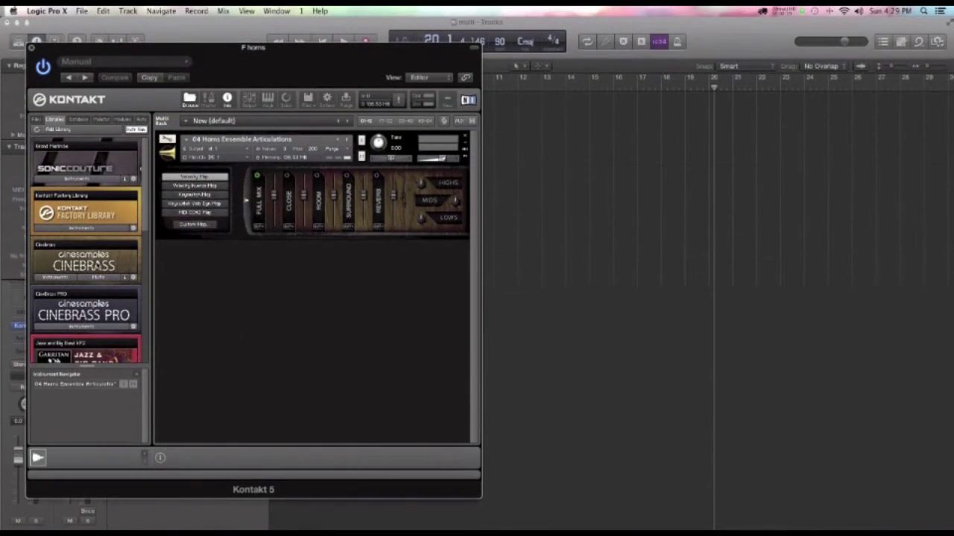
scroll(97, 266, "down", 5)
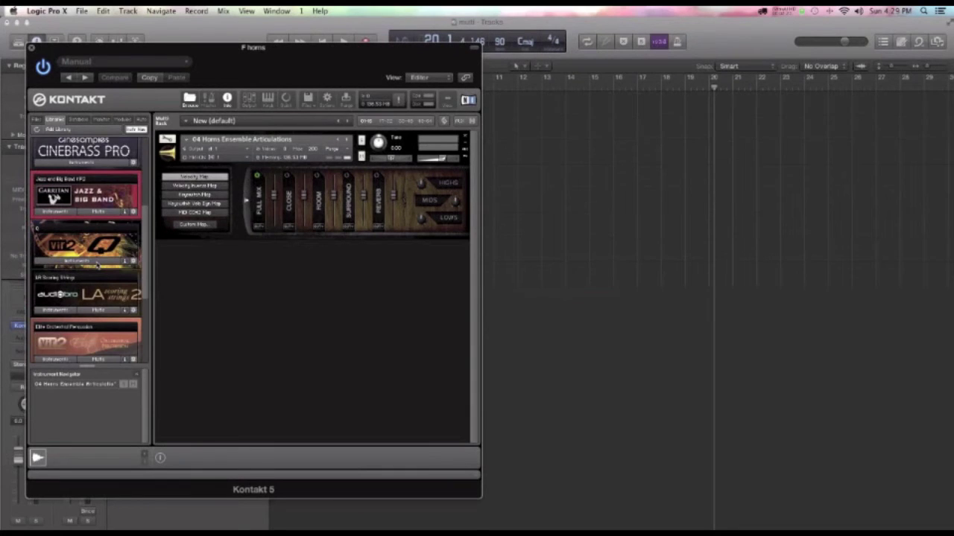
scroll(97, 266, "down", 3)
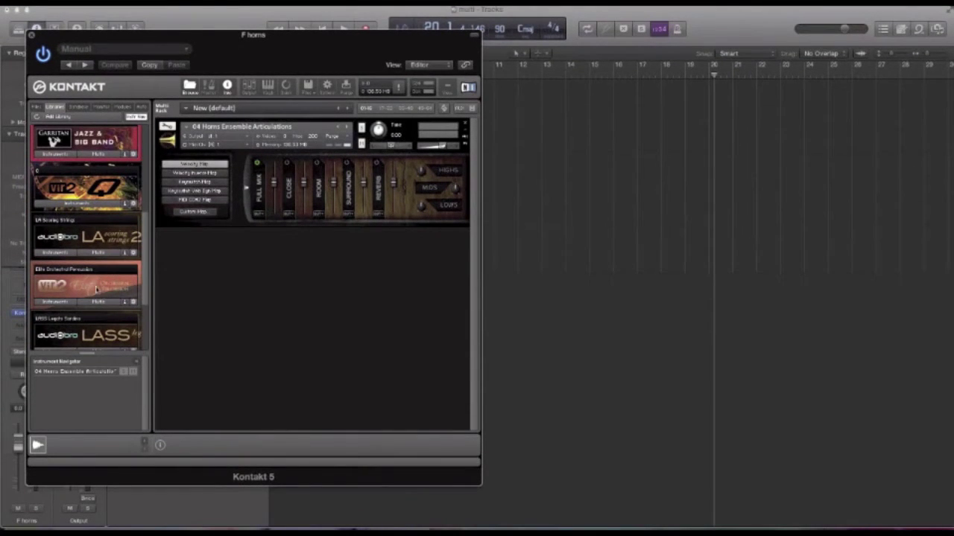
scroll(88, 287, "down", 4)
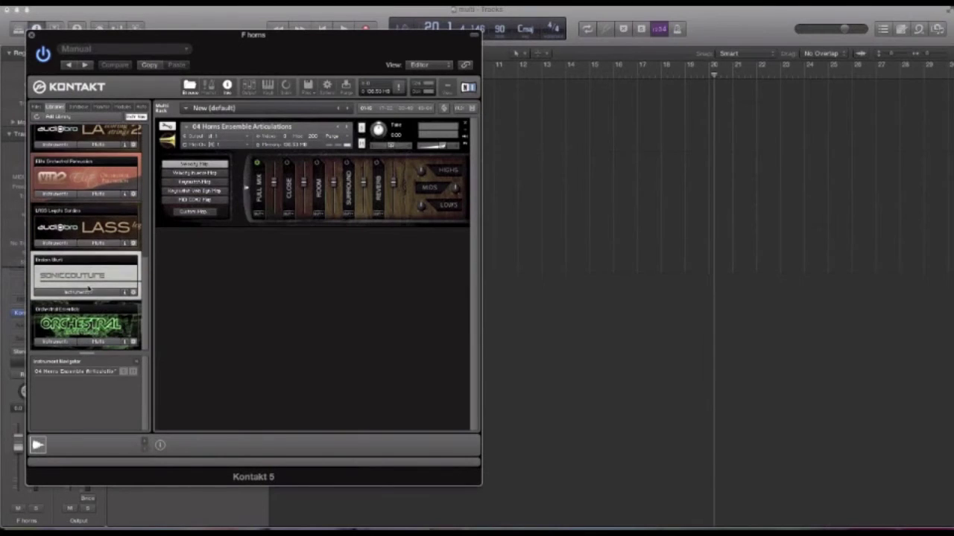
scroll(89, 286, "up", 2)
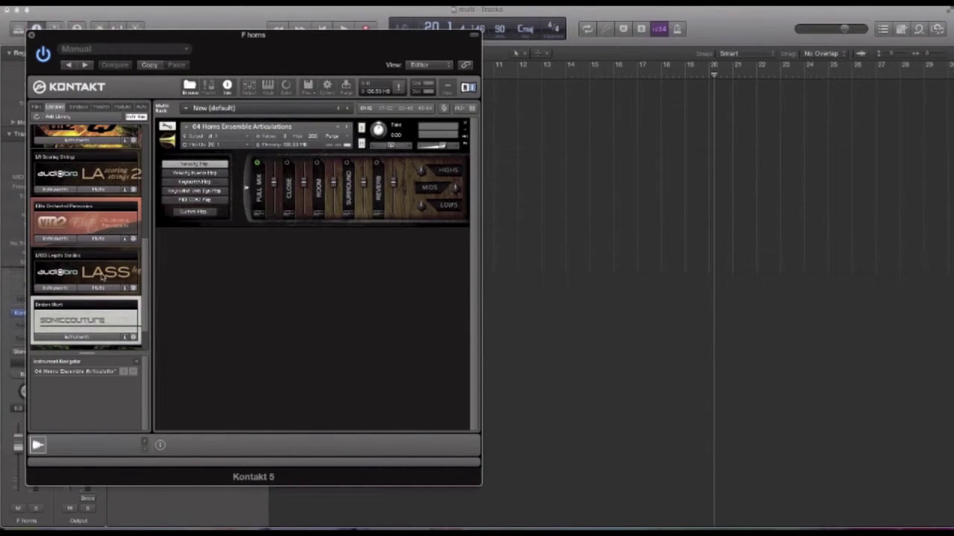
scroll(102, 278, "up", 1)
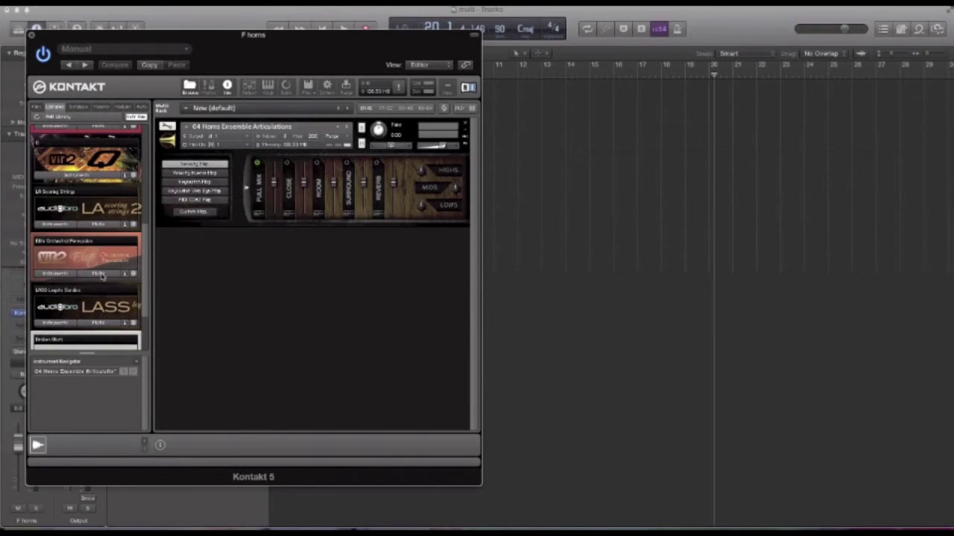
scroll(61, 222, "up", 3)
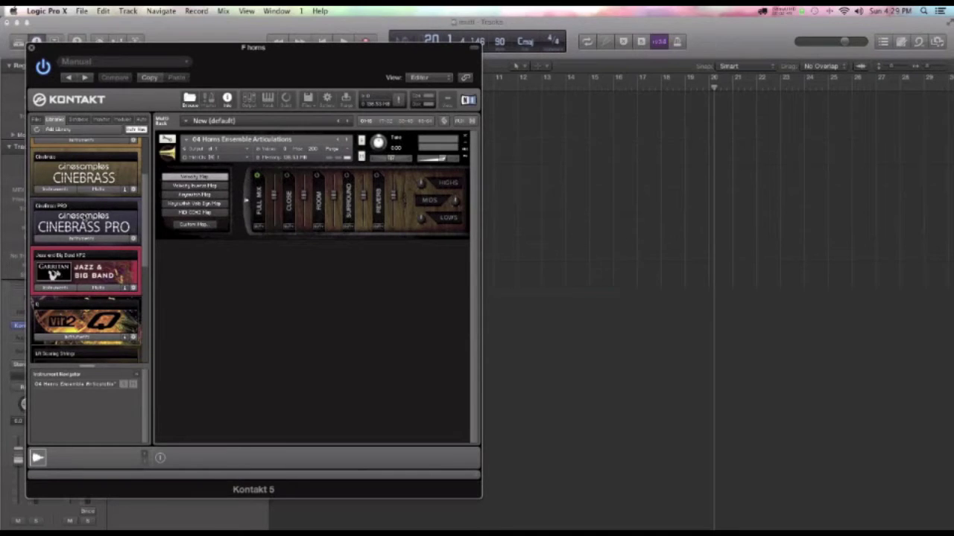
left_click(32, 49)
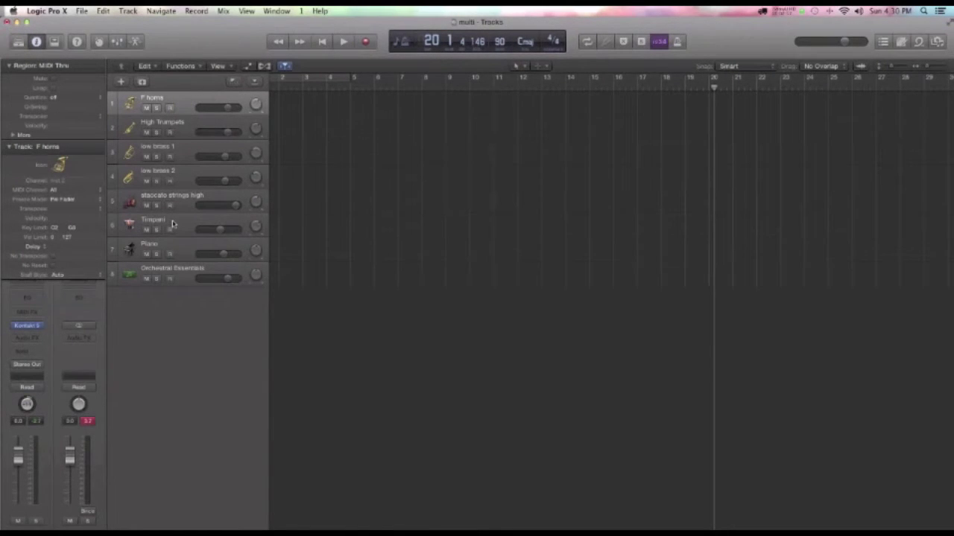
Select the Orchestral Essentials, Timpani, Piano, low brass 1, High Trumpets and F horns tracks in turn
left_click(164, 273)
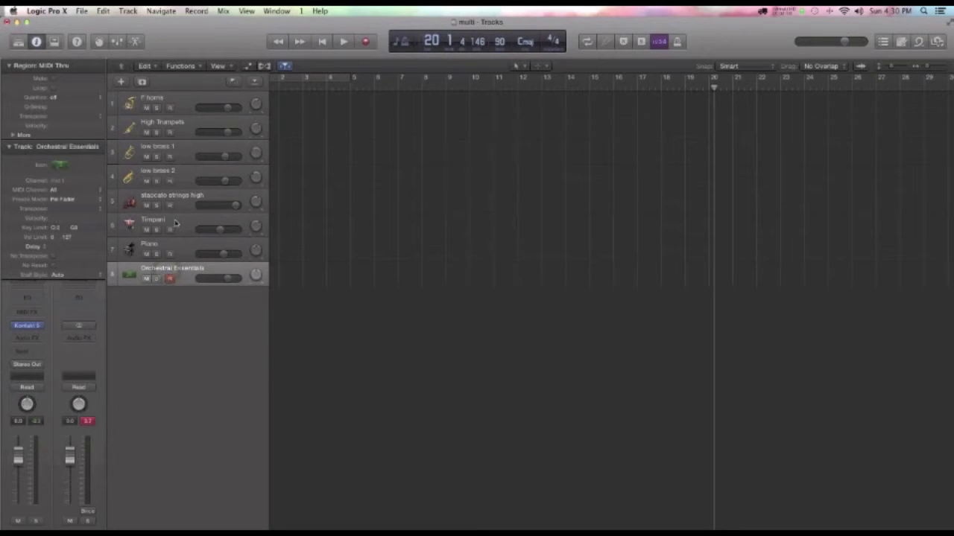
left_click(155, 221)
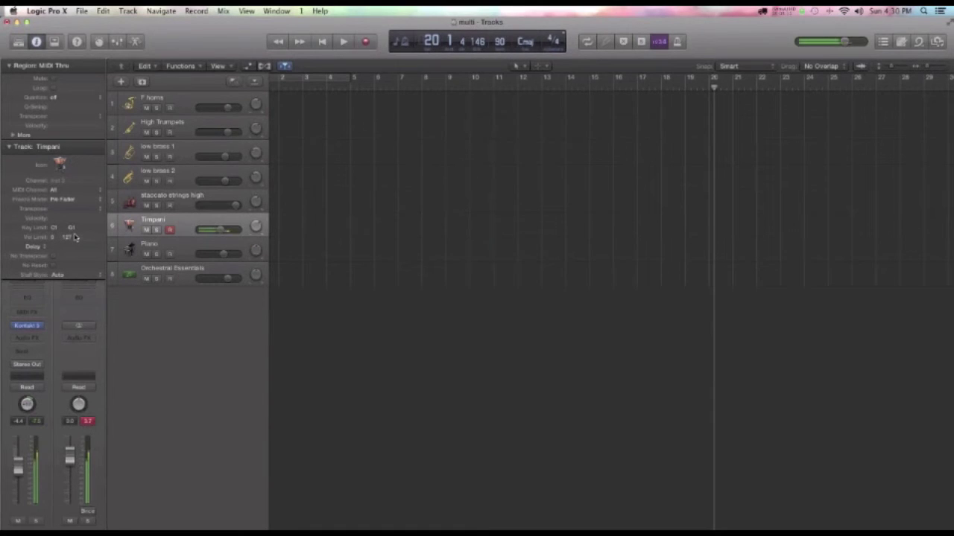
mouse_move(74, 237)
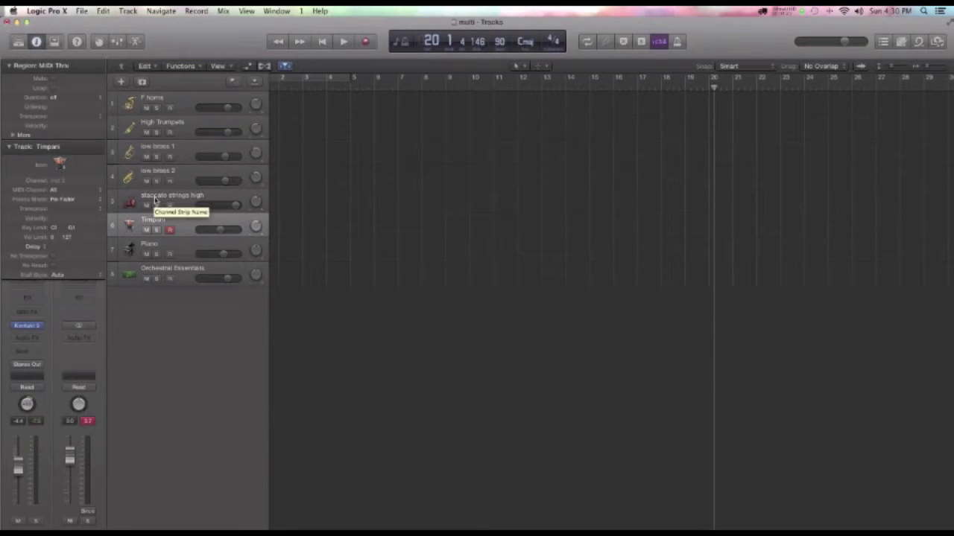
left_click(156, 245)
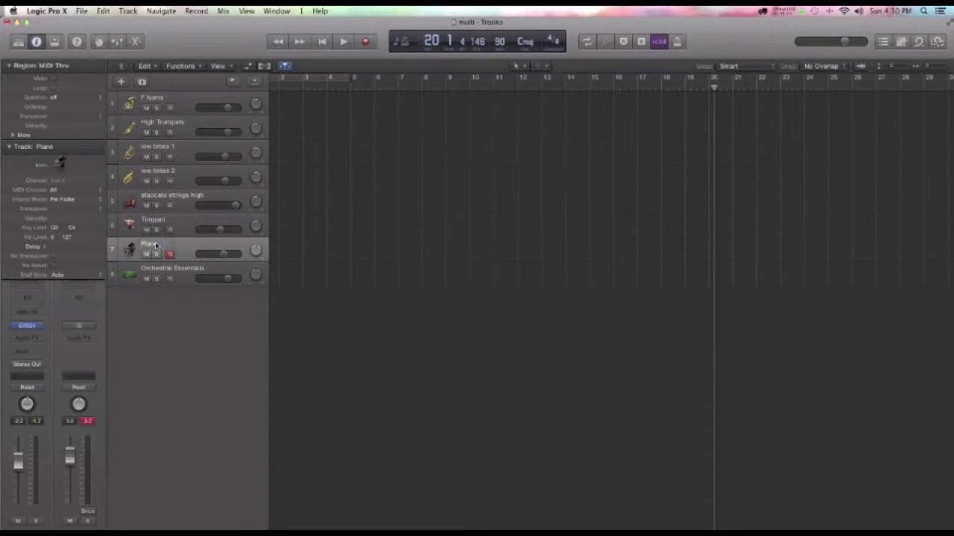
left_click(167, 155)
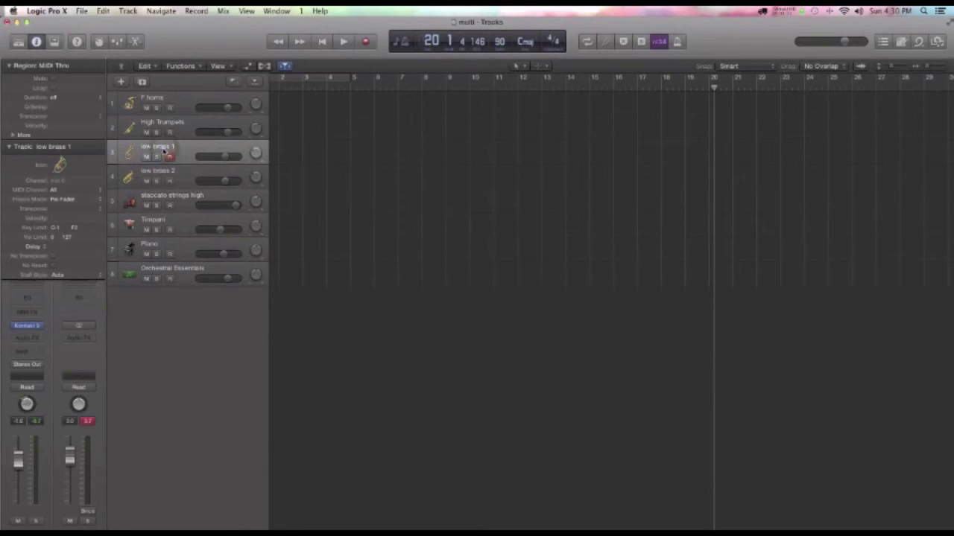
left_click(166, 125)
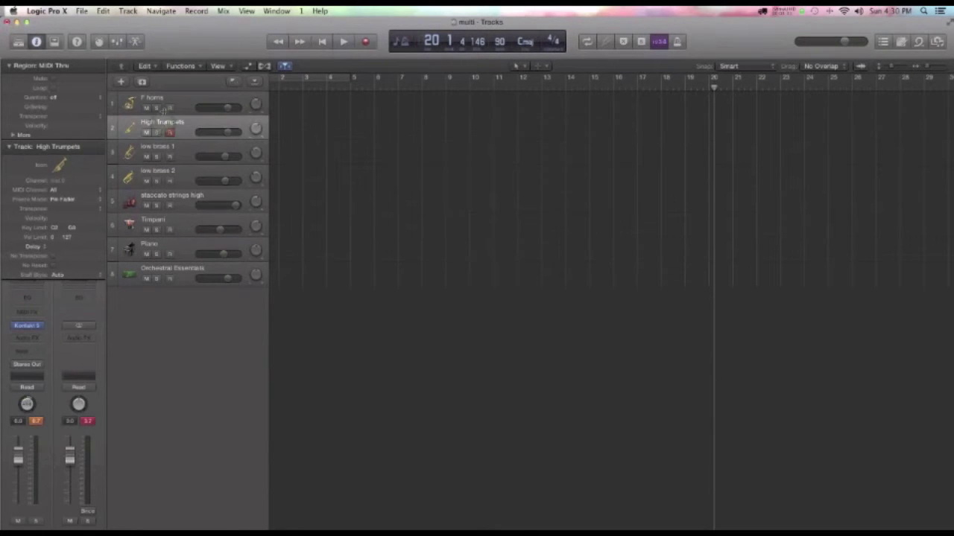
left_click(164, 108)
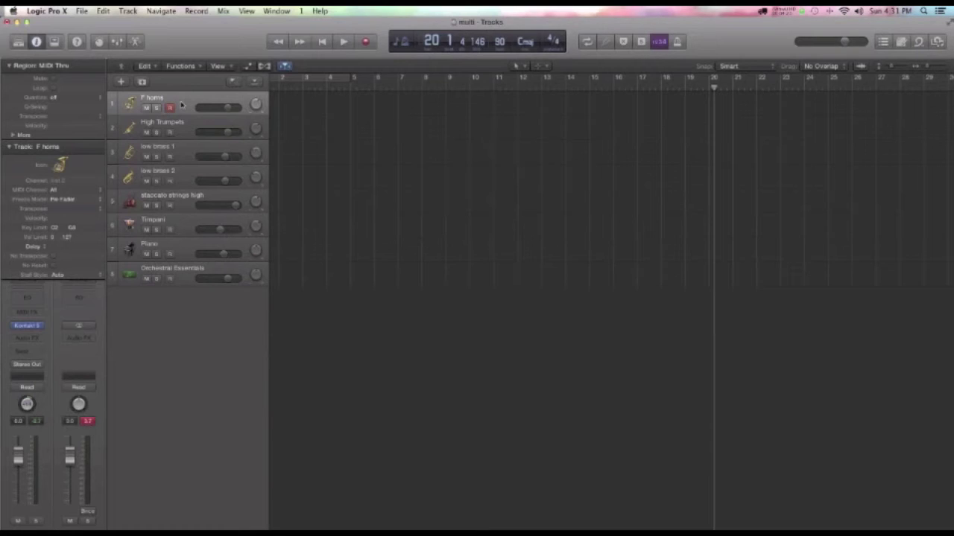
Select all instrument tracks from F horns down to the bottom of the list
left_click(183, 125)
left_click(184, 146)
left_click(181, 182)
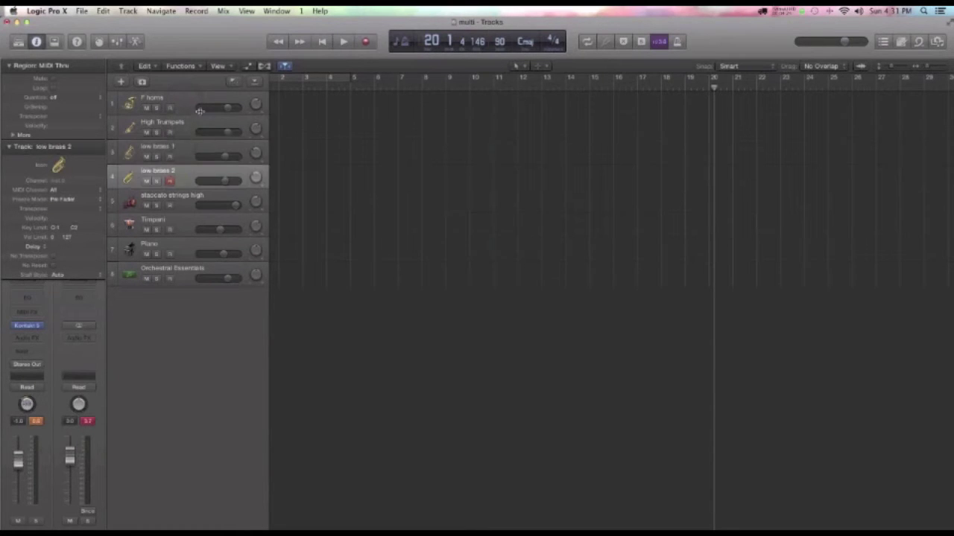
left_click(185, 108)
left_click_drag(184, 108, 179, 246)
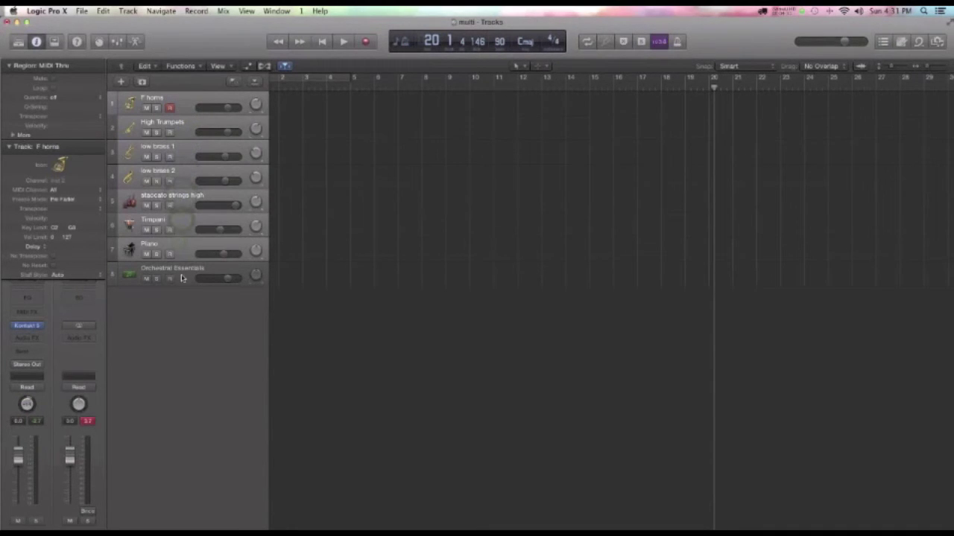
Group the selected tracks into a new Summing Stack, Sum 1
right_click(184, 105)
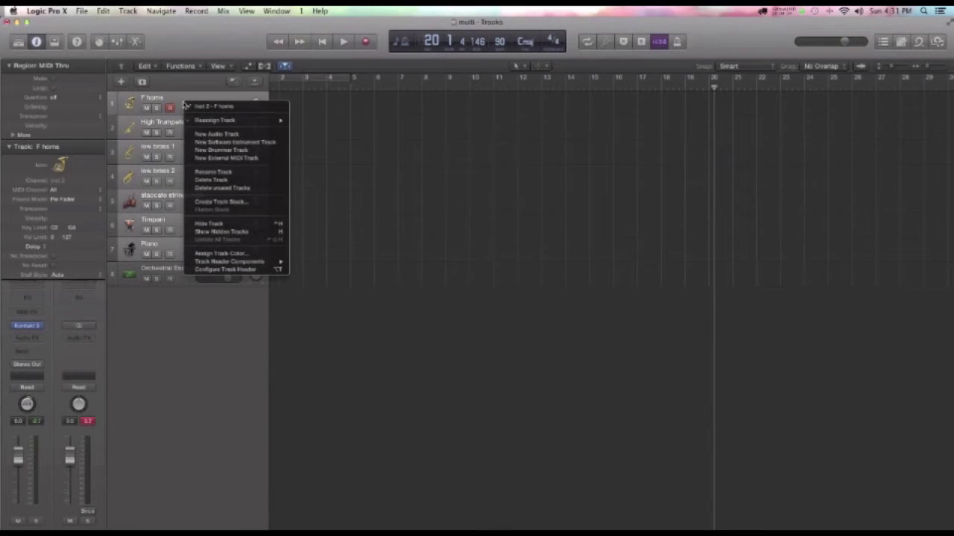
left_click(251, 206)
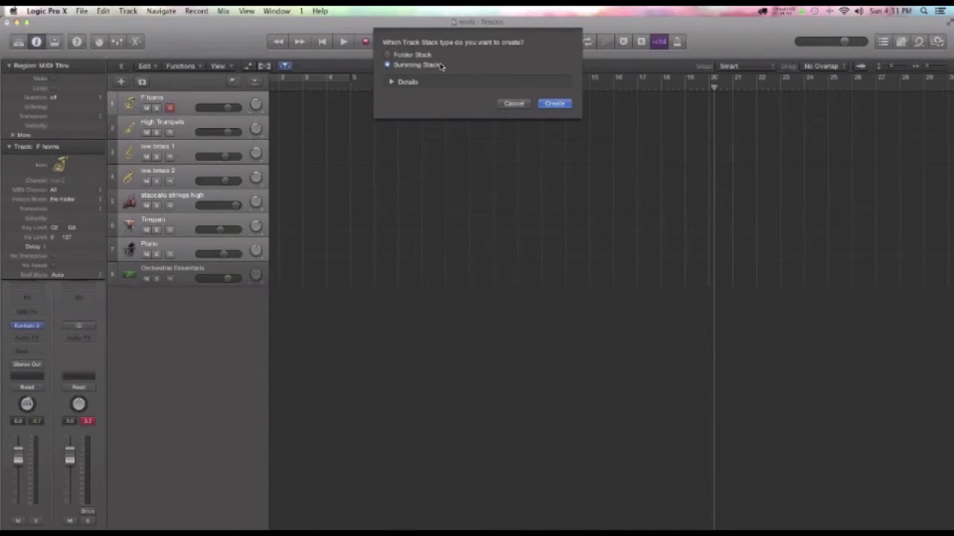
left_click(556, 104)
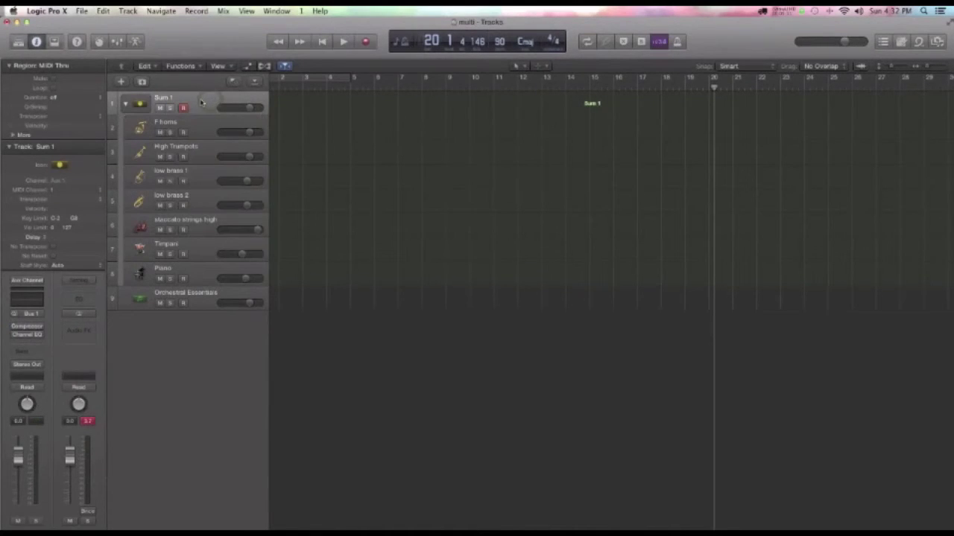
Show the Mixer and reveal the Setting, EQ, Input and Audio FX slots on the channel strips
key("x")
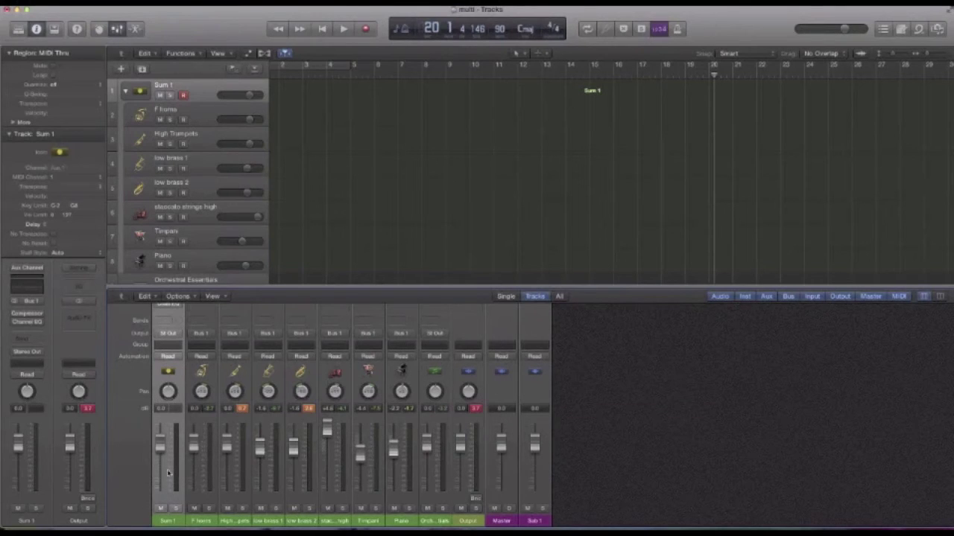
scroll(168, 371, "up", 5)
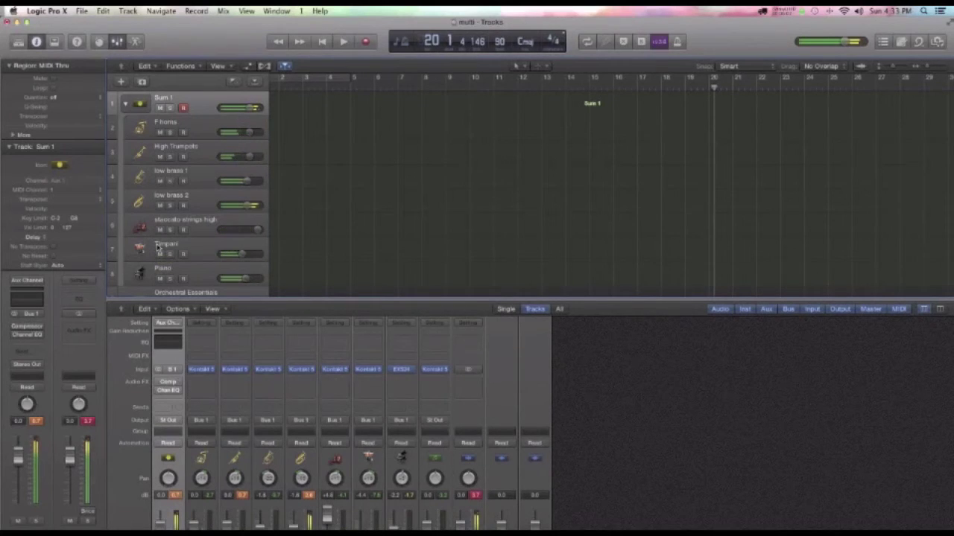
scroll(186, 226, "down", 3)
Move the record arm from Orchestral Essentials to the Sum 1 stack track
left_click(201, 264)
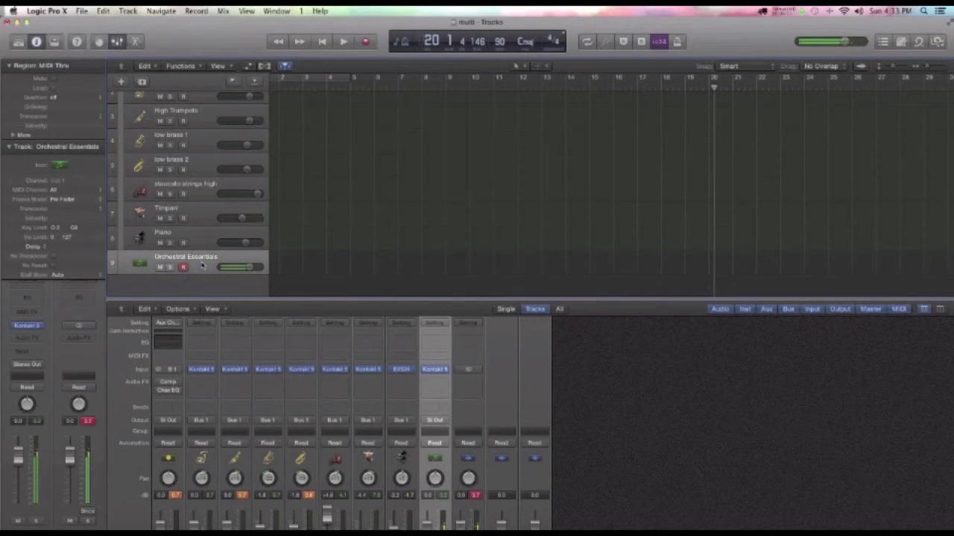
scroll(195, 149, "up", 3)
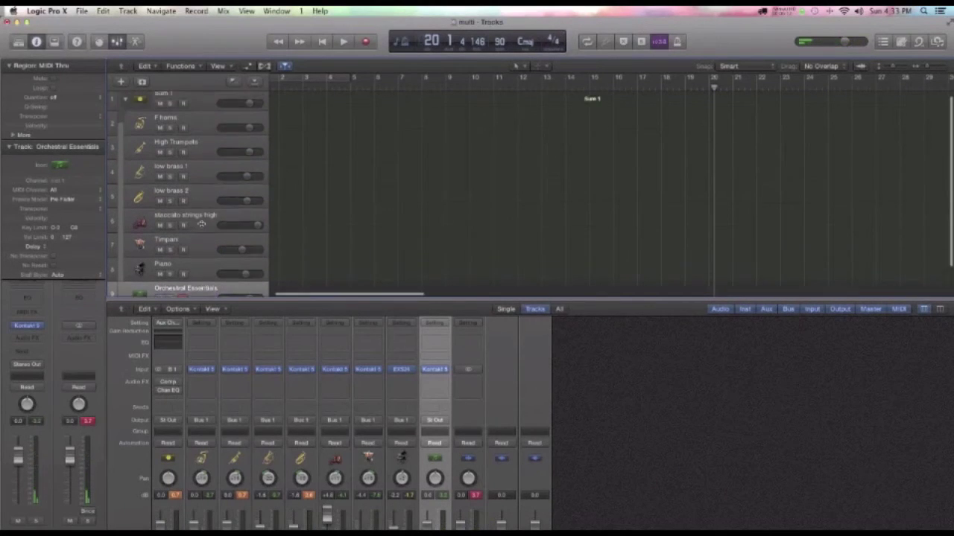
left_click(195, 115)
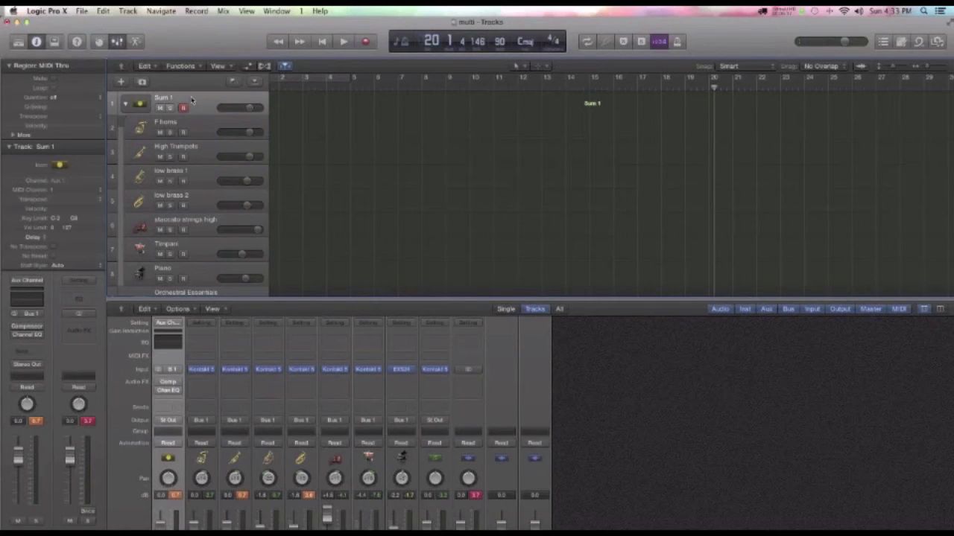
Record a four-bar MIDI part onto Sum 1 starting from bar 1
key("Return")
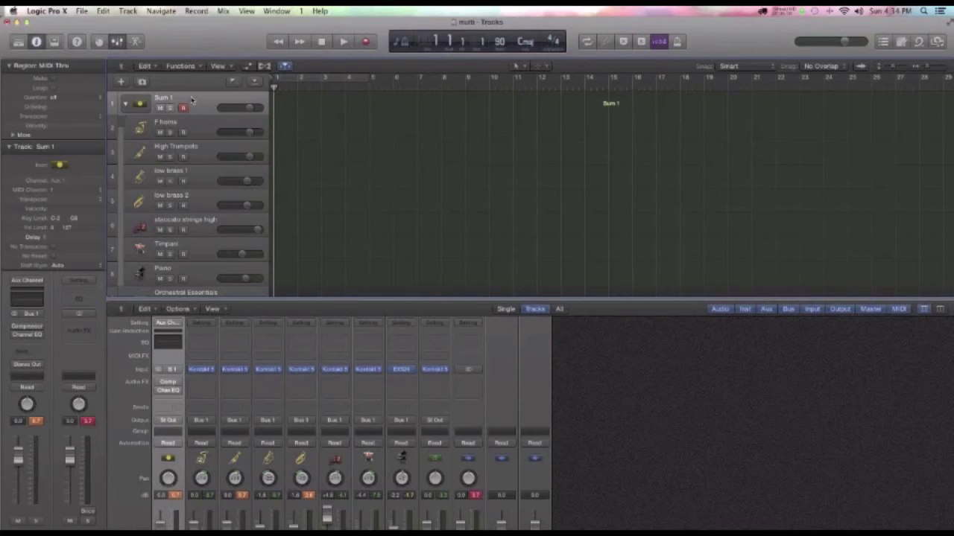
key("r")
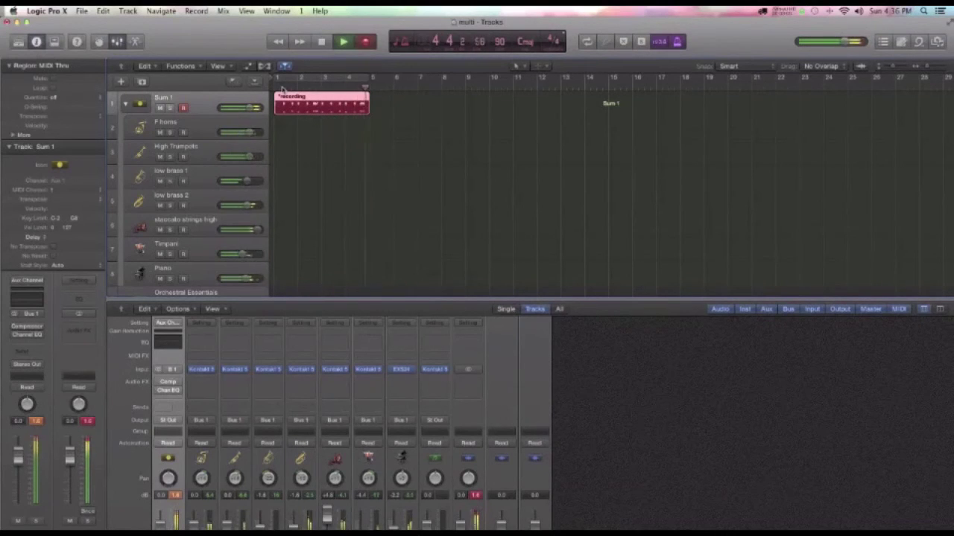
key("space")
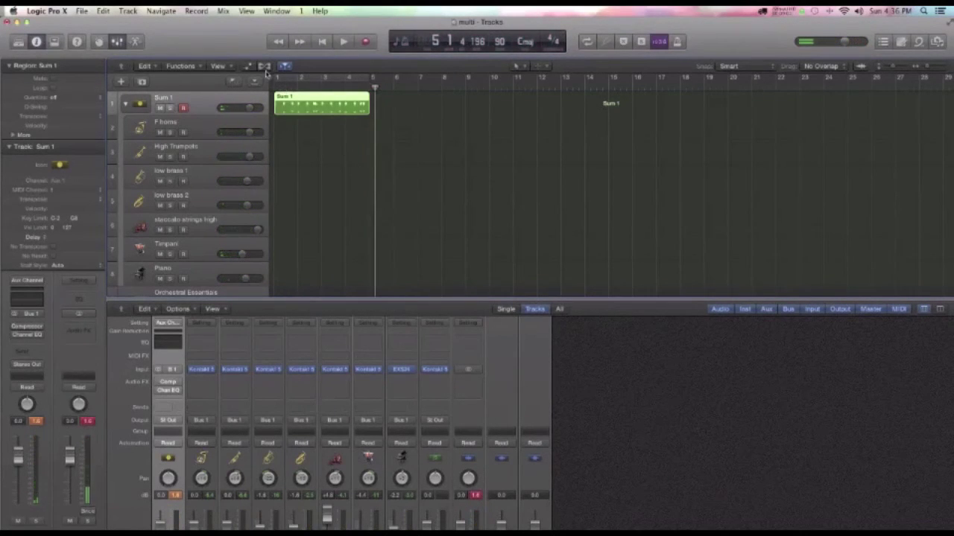
Set the region's Quantize to 1/16 Note and play it back from bar 1
left_click(55, 97)
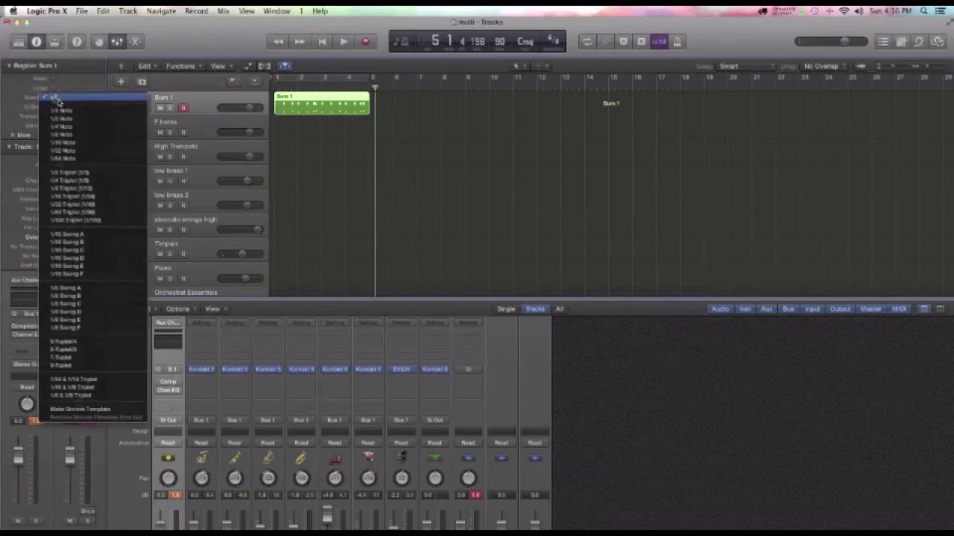
left_click(96, 144)
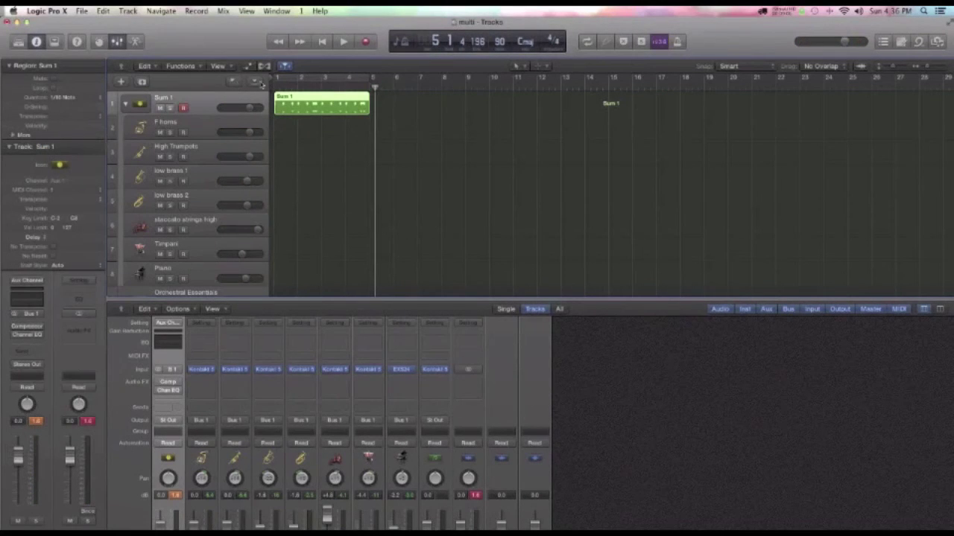
key("Return")
key("space")
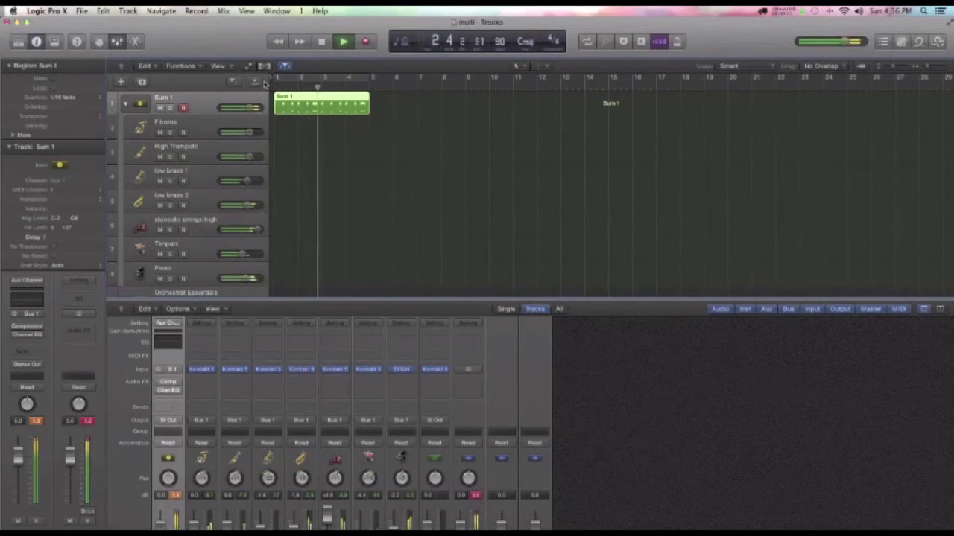
key("space")
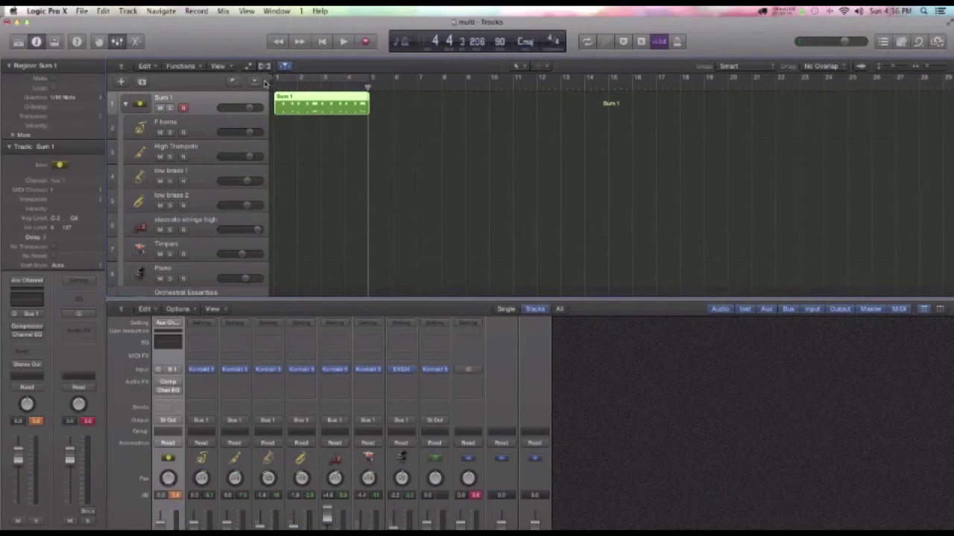
Copy the Sum 1 region to start at bar 5 and select the copy
left_click(312, 99)
left_click_drag(313, 98, 409, 101)
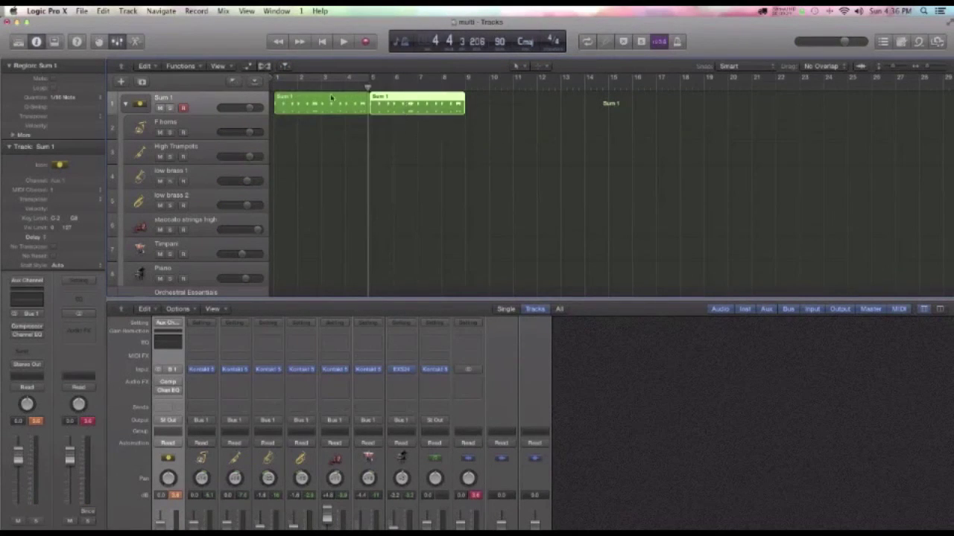
left_click(335, 99)
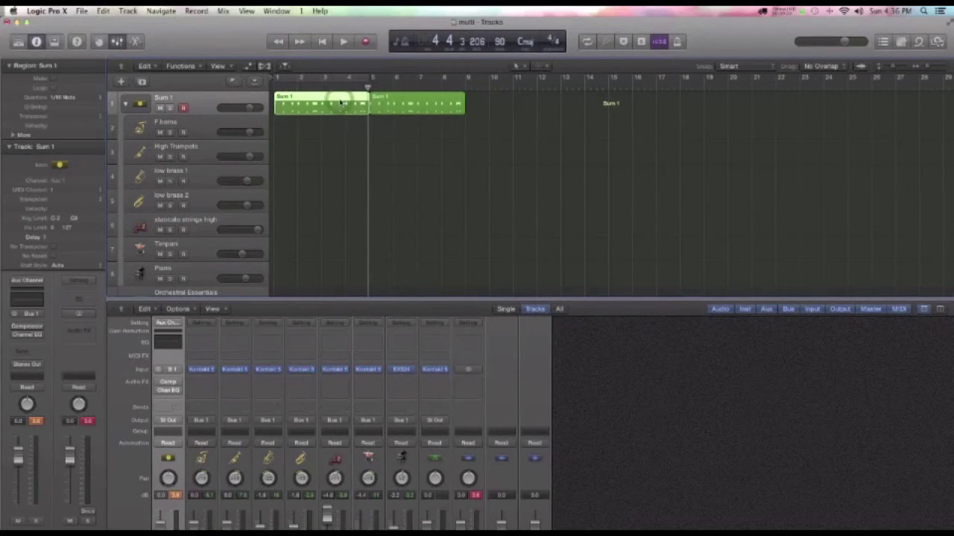
left_click(400, 101)
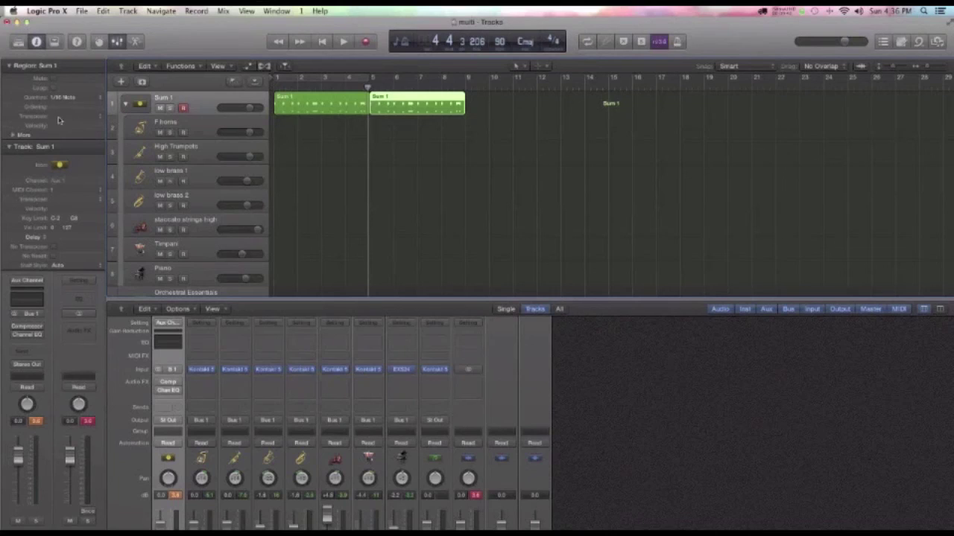
Set the copied region's Transpose to +3 in the Region inspector
left_click(100, 118)
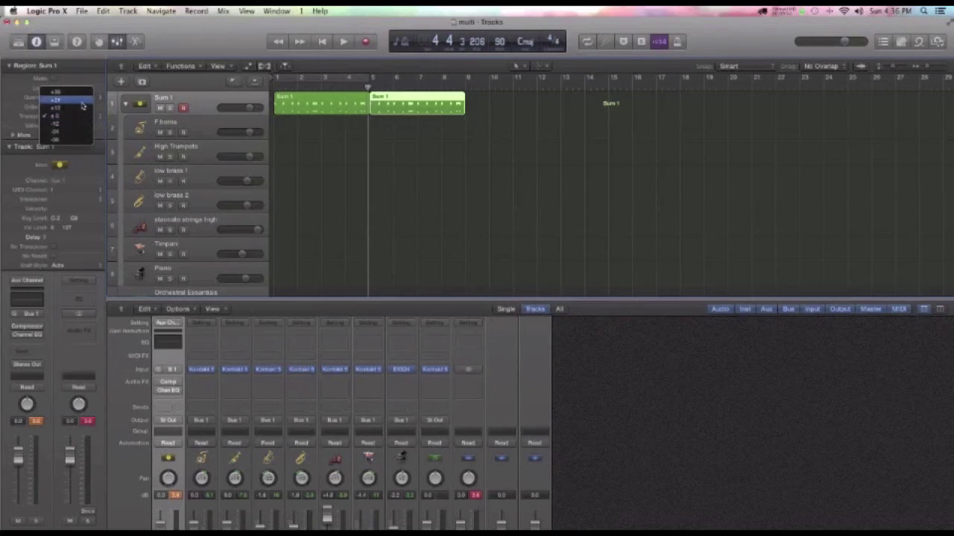
left_click(46, 121)
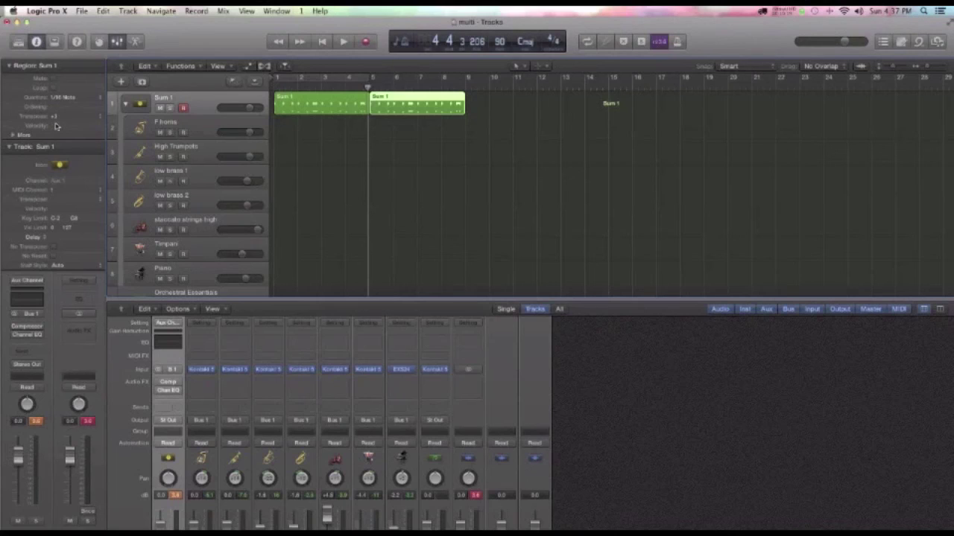
Play from bar 1 through the transposed copy, then stop
key("Return")
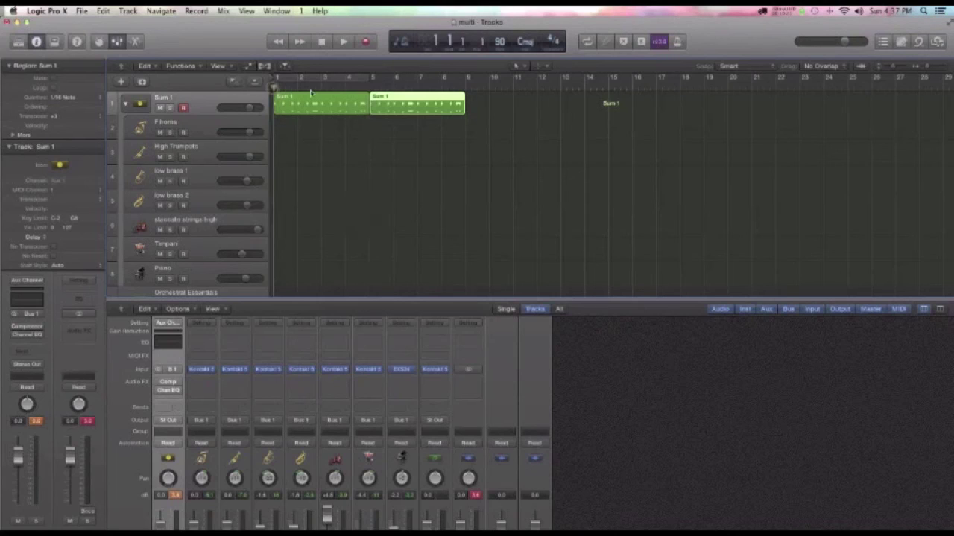
key("space")
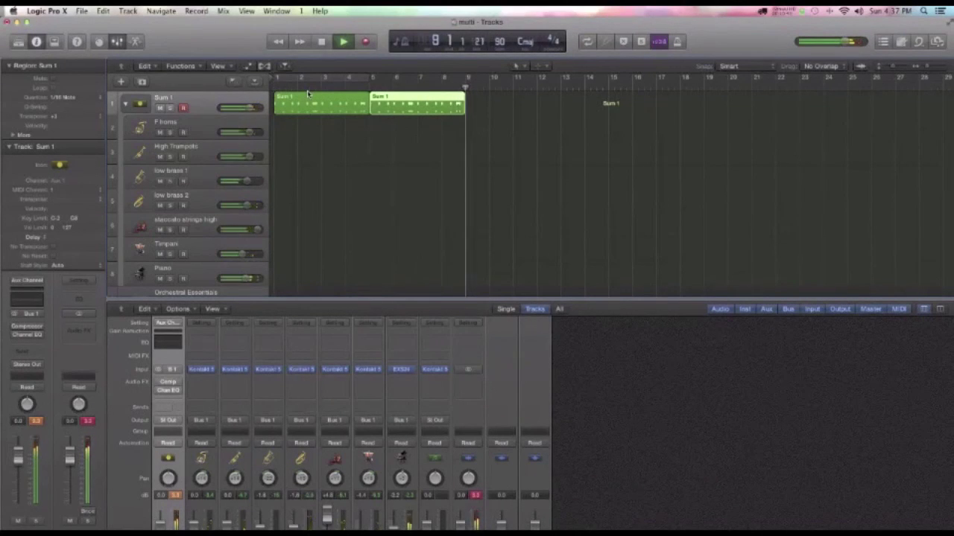
key("space")
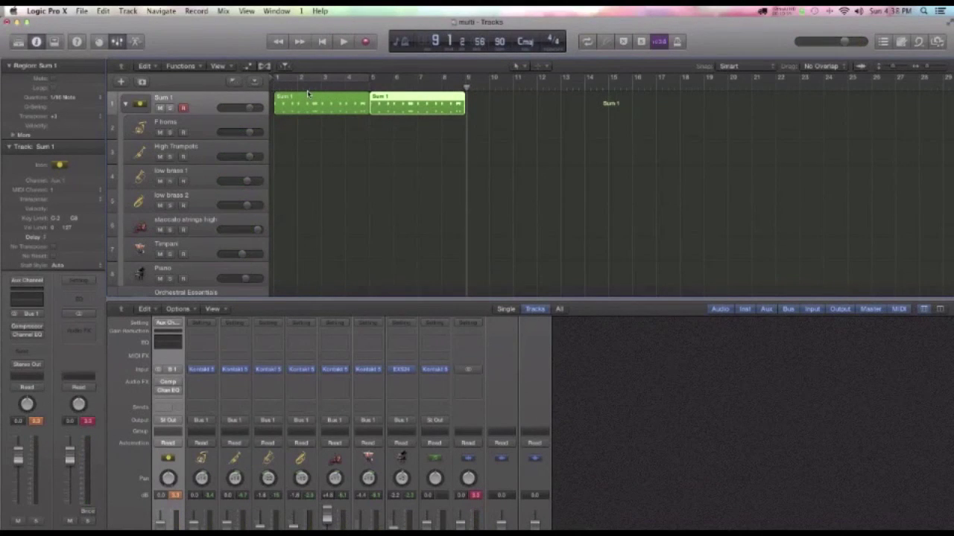